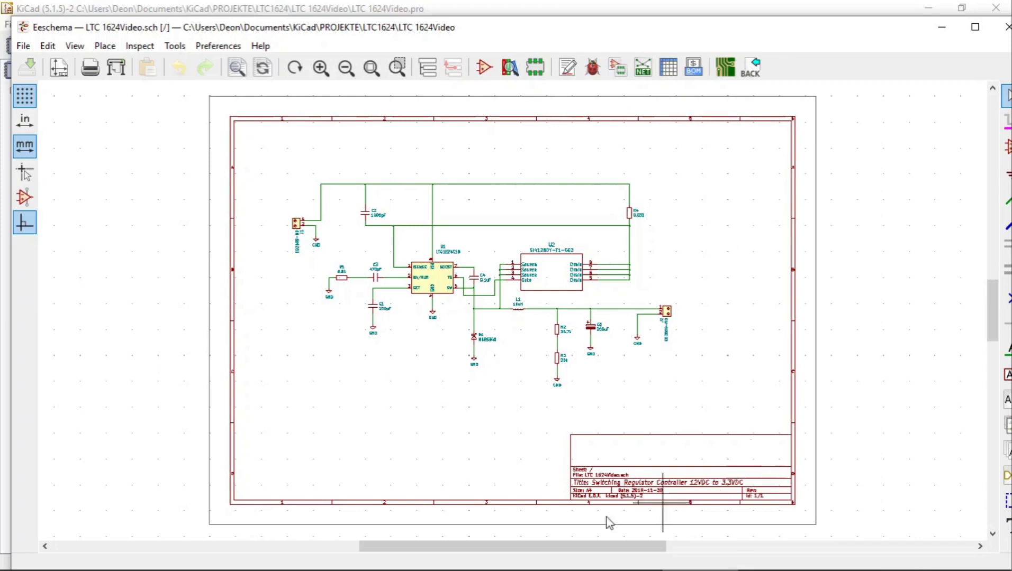
# Open the LTC 1624Video.net netlist from the project folder in Notepad
pyautogui.hotkey('alt', 'Tab')
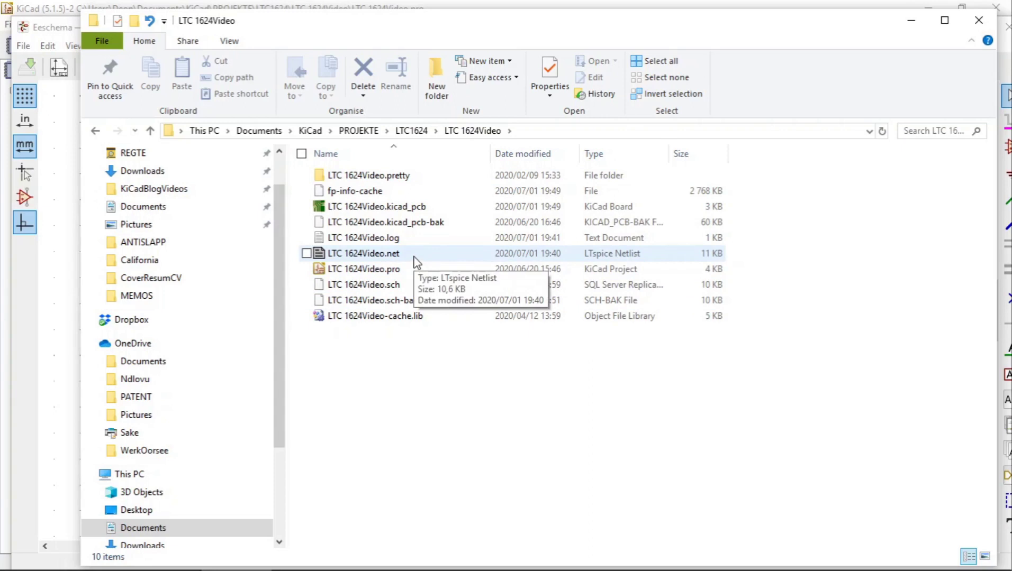
pyautogui.click(416, 260)
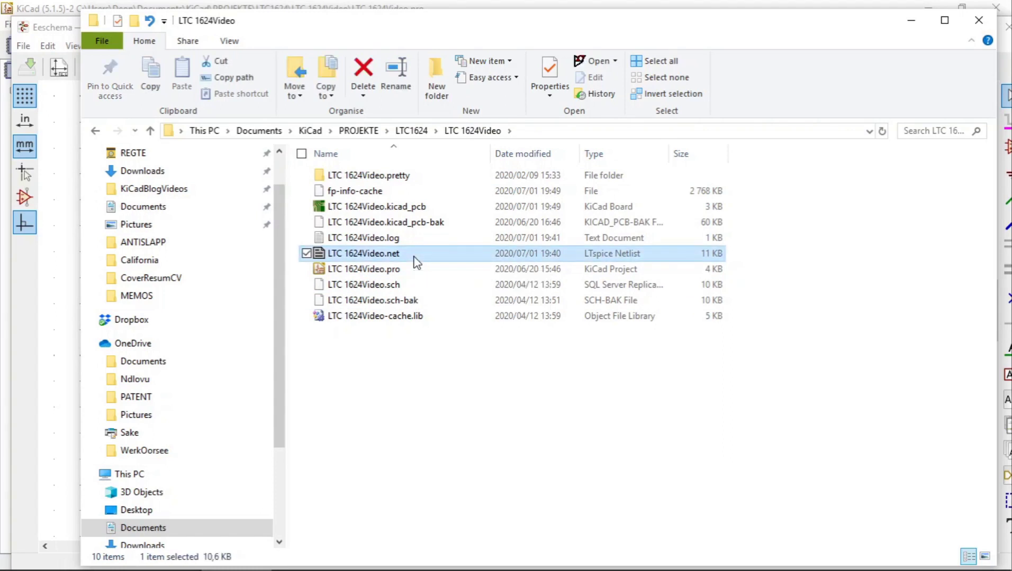
pyautogui.doubleClick(416, 261)
pyautogui.rightClick(413, 254)
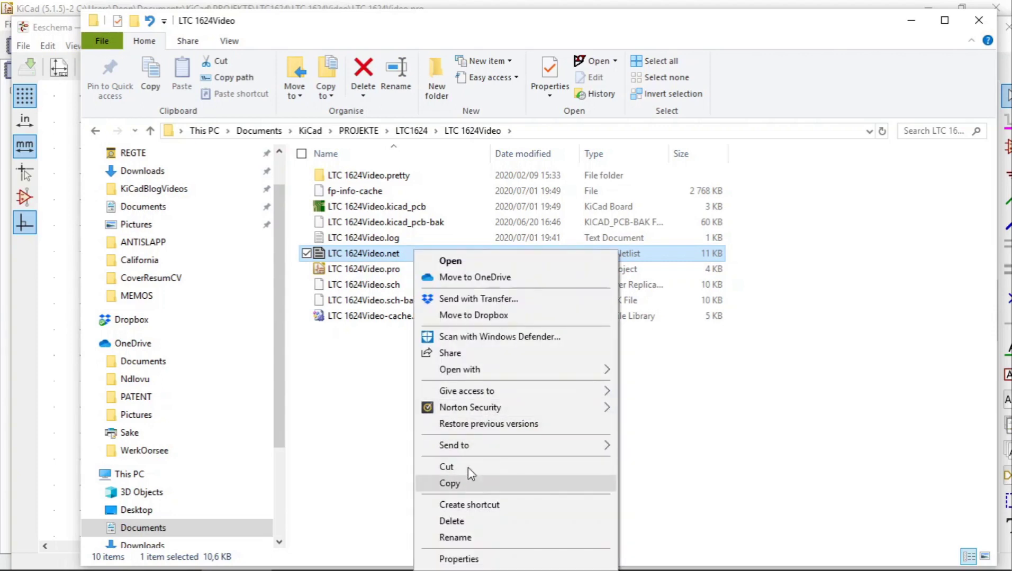
pyautogui.moveTo(516, 370)
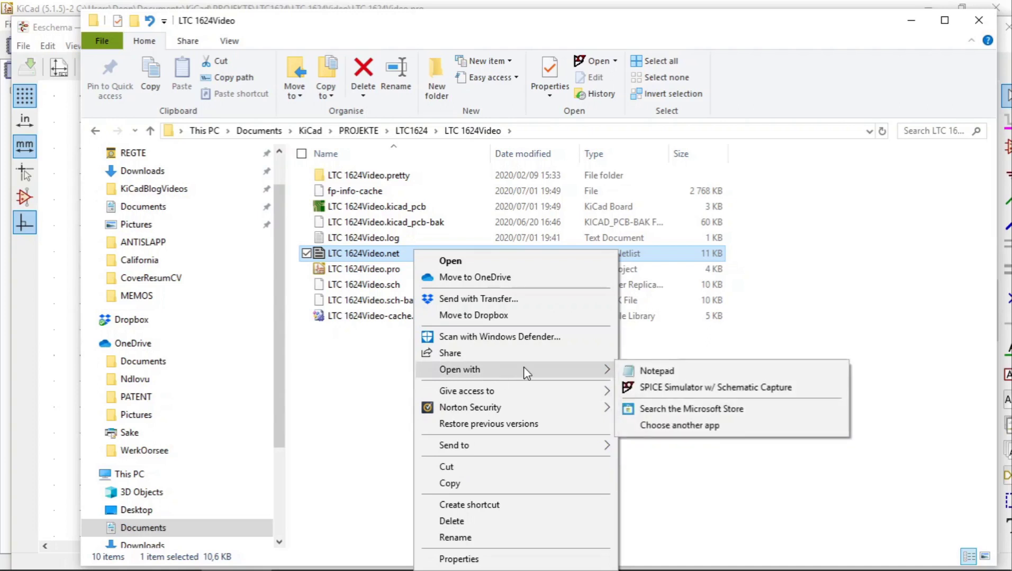
pyautogui.click(648, 372)
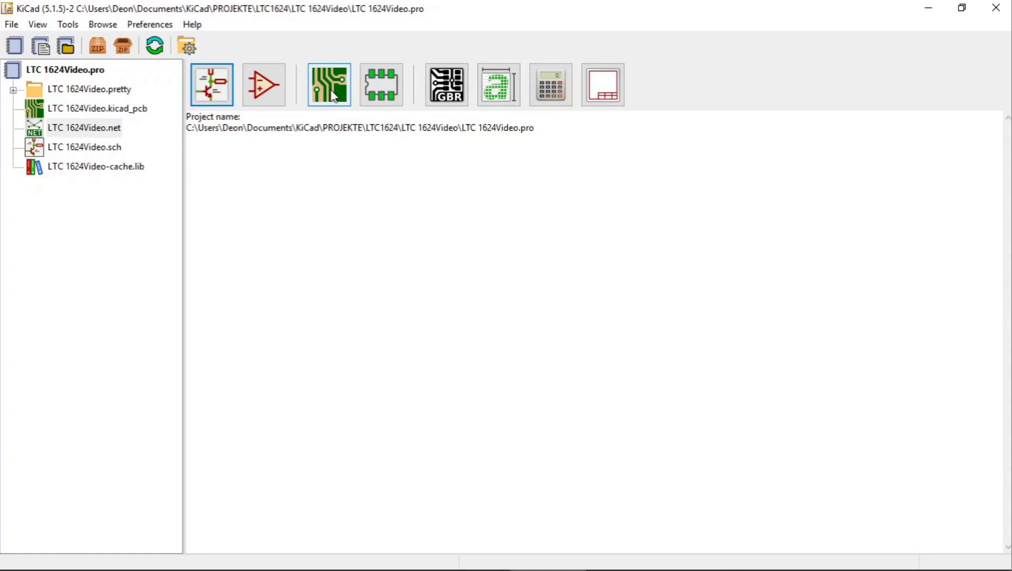
# Open LTC 1624Video.kicad_pcb in the PCB Layout Editor from the project manager
pyautogui.click(330, 89)
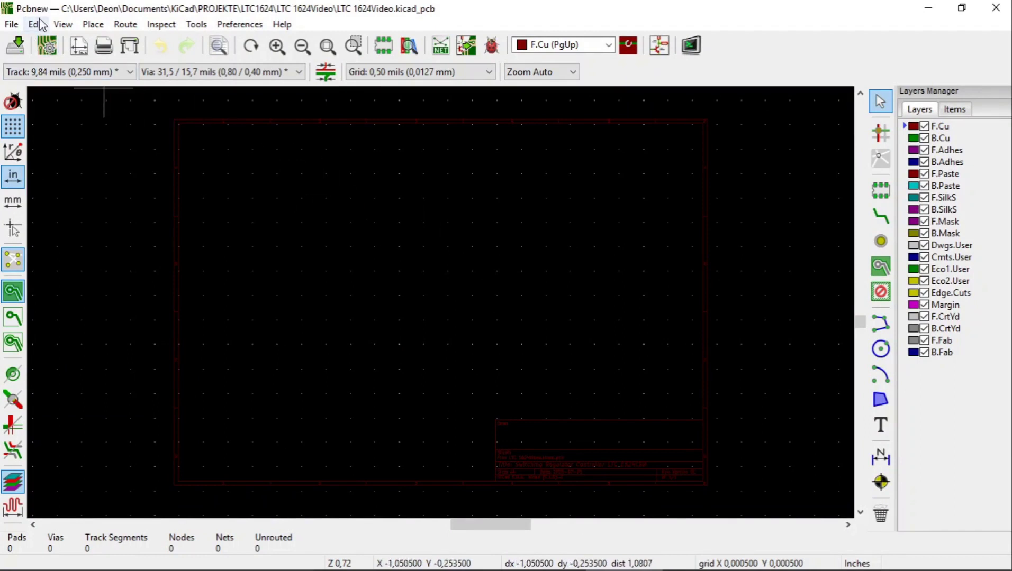
# Set the title block to date 2020-07-01, revision Version 01, title Switching Regulator Controller LTC 1624CS8
pyautogui.click(12, 25)
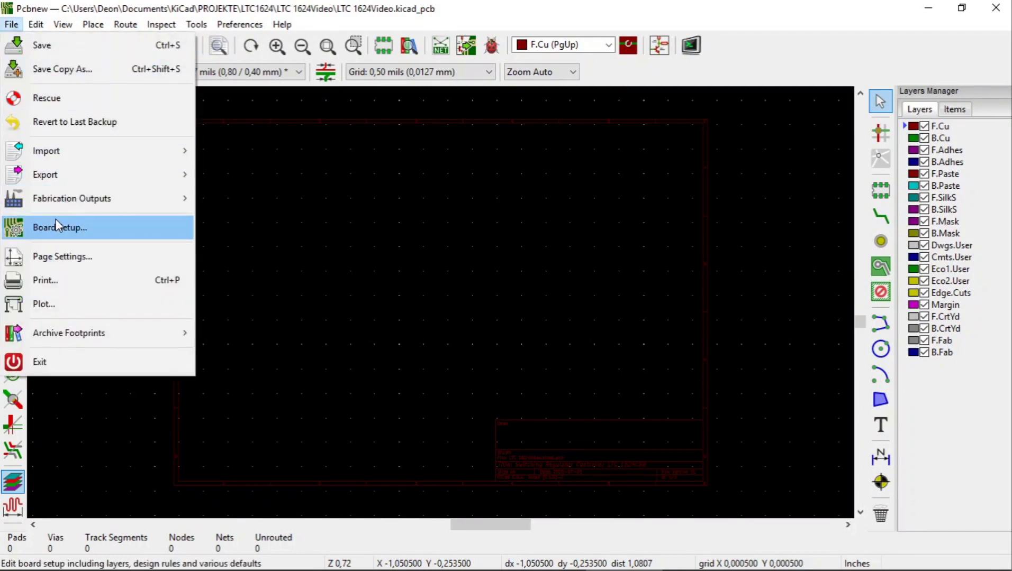
pyautogui.click(64, 264)
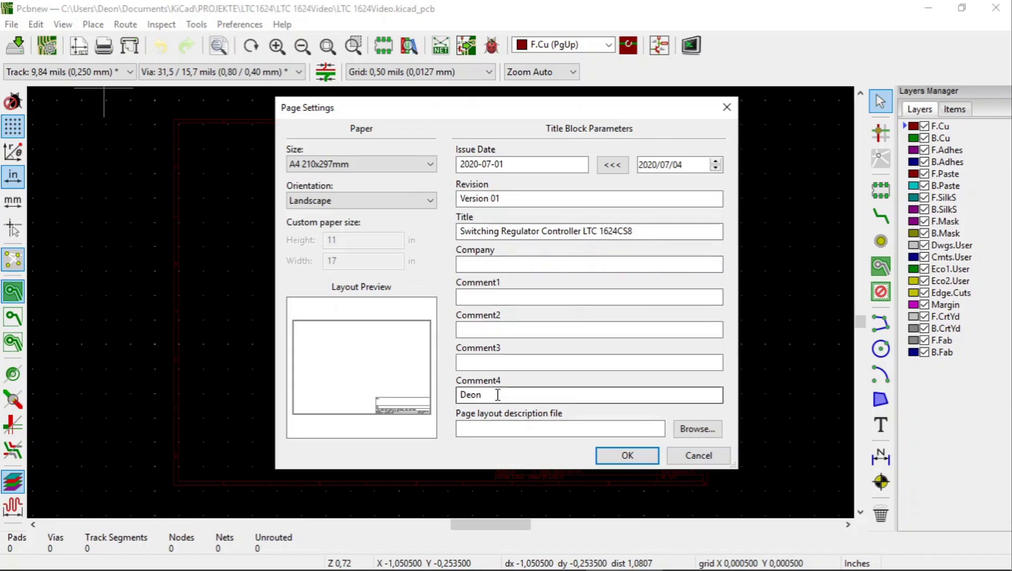
pyautogui.click(624, 456)
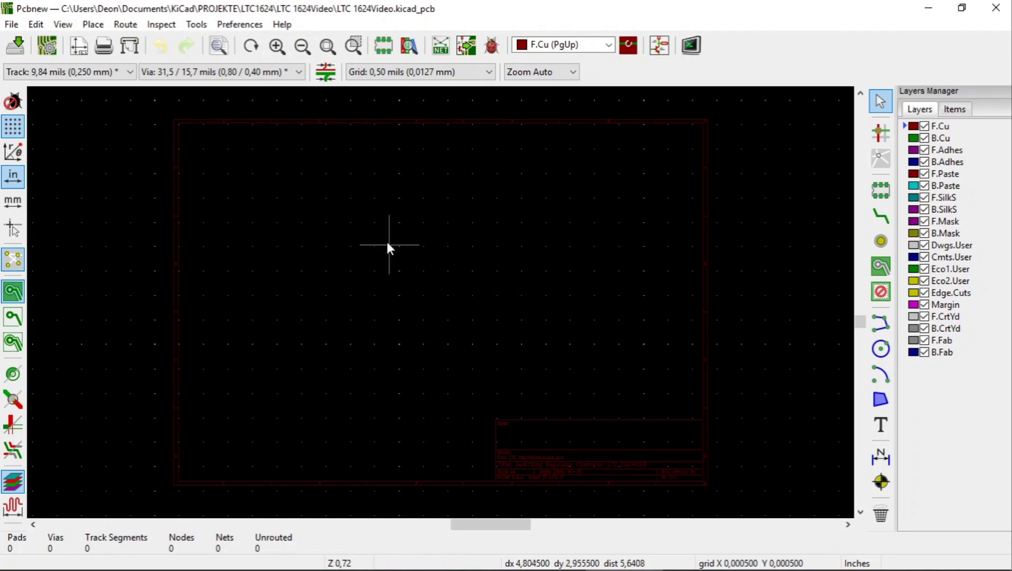
pyautogui.click(353, 45)
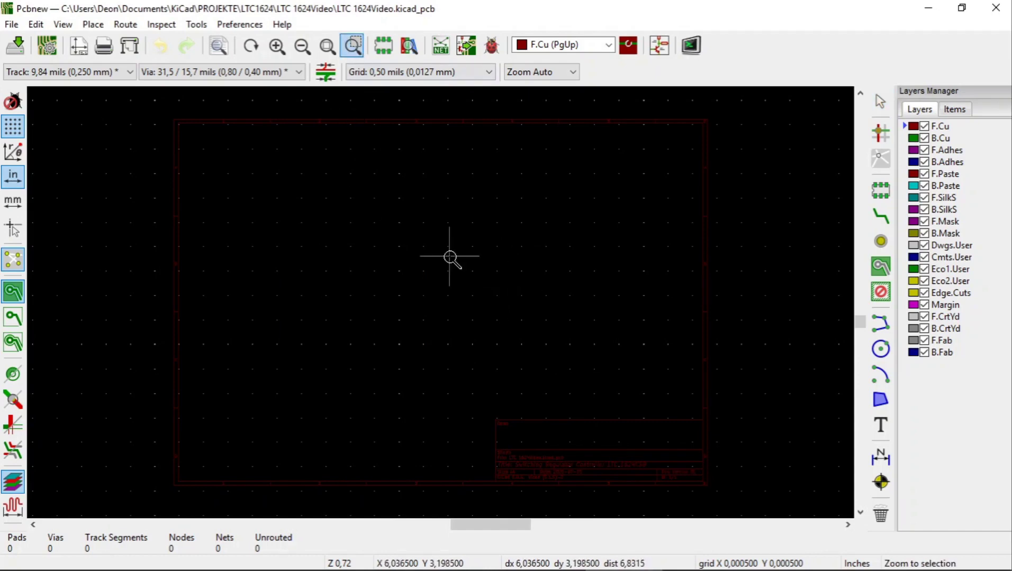
pyautogui.moveTo(481, 395); pyautogui.dragTo(723, 441)
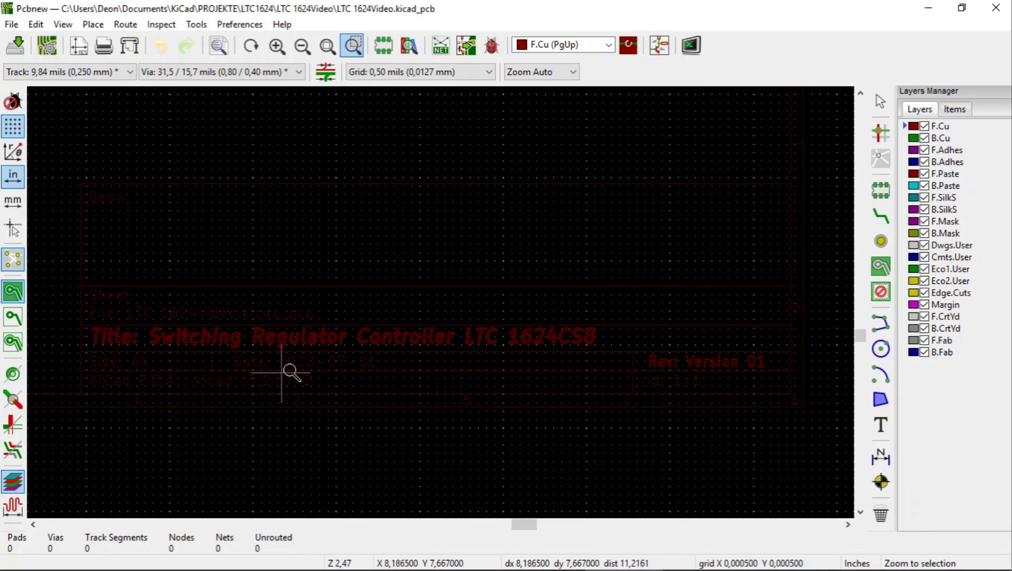
pyautogui.click(326, 46)
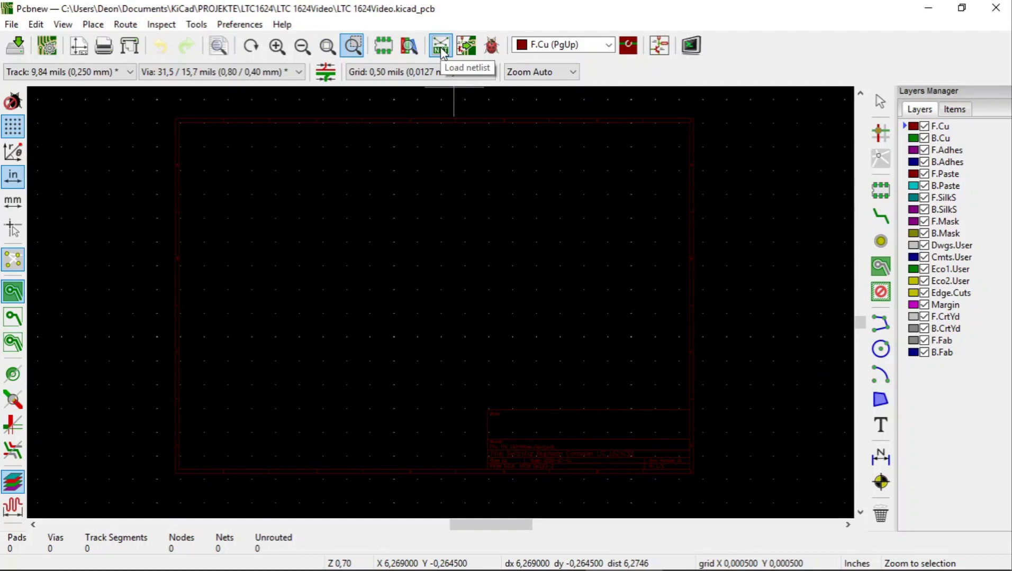
# Import LTC 1624Video.net and update the PCB, adding 44 pads and 11 nets
pyautogui.click(442, 49)
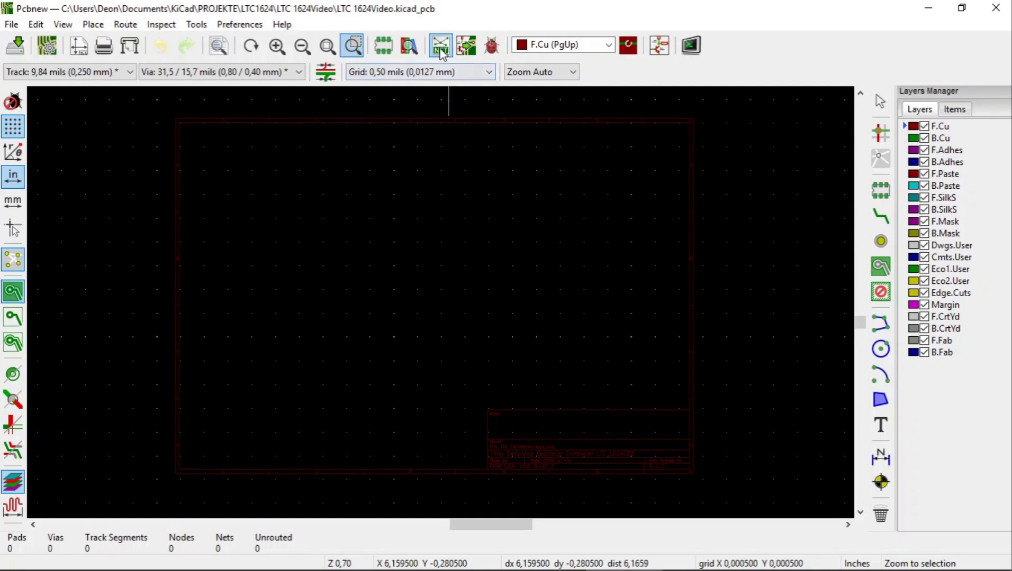
pyautogui.click(442, 49)
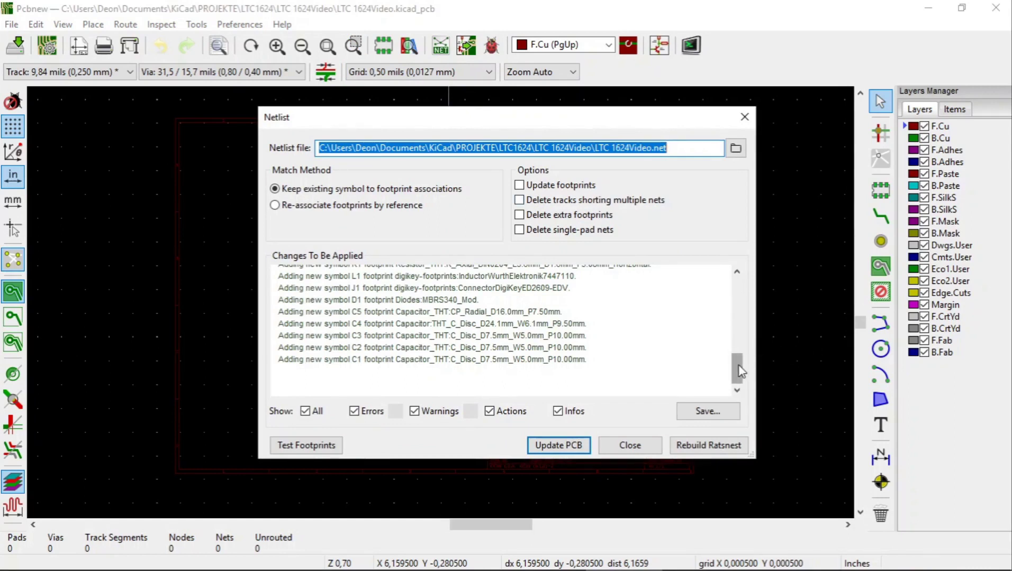
pyautogui.moveTo(739, 370)
pyautogui.mouseDown()
pyautogui.moveTo(735, 292)
pyautogui.moveTo(739, 371)
pyautogui.mouseUp()
pyautogui.click(558, 445)
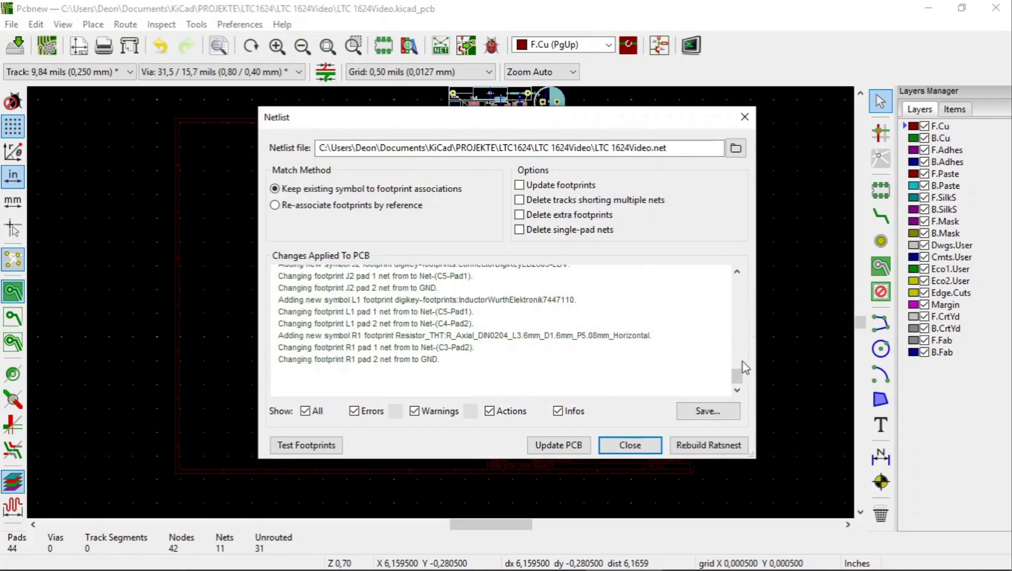
pyautogui.click(631, 445)
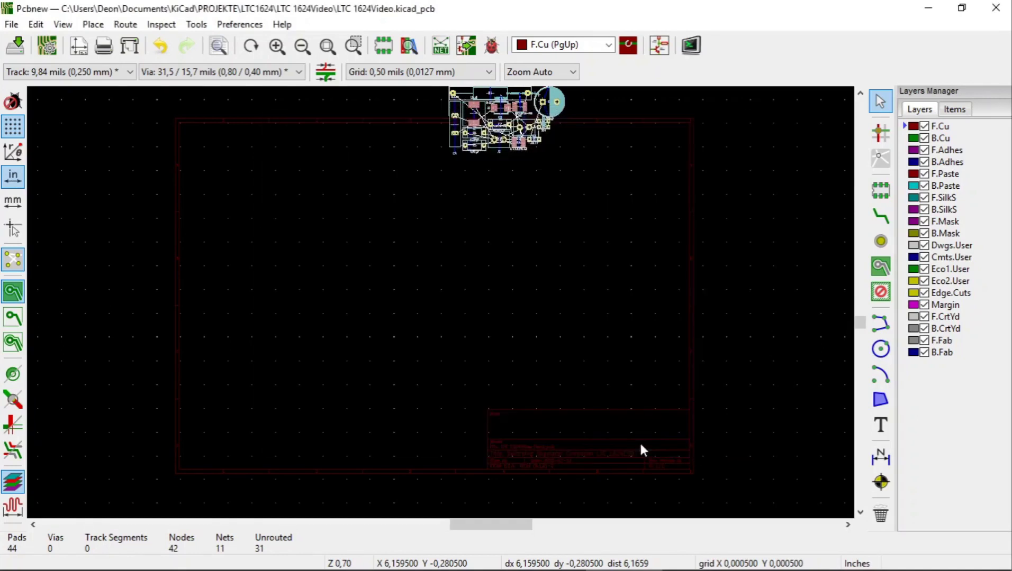
pyautogui.scroll(-3, 644, 446)
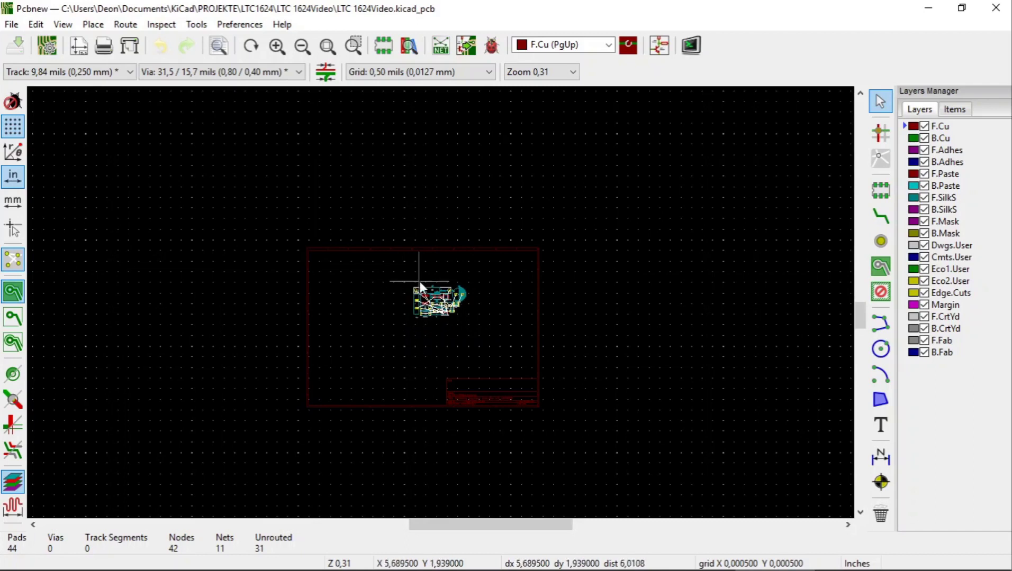
# Zoom in on the R4, C1–C5, R1, R2 and LTC1624CS8 cluster with its ratsnest lines
pyautogui.click(353, 46)
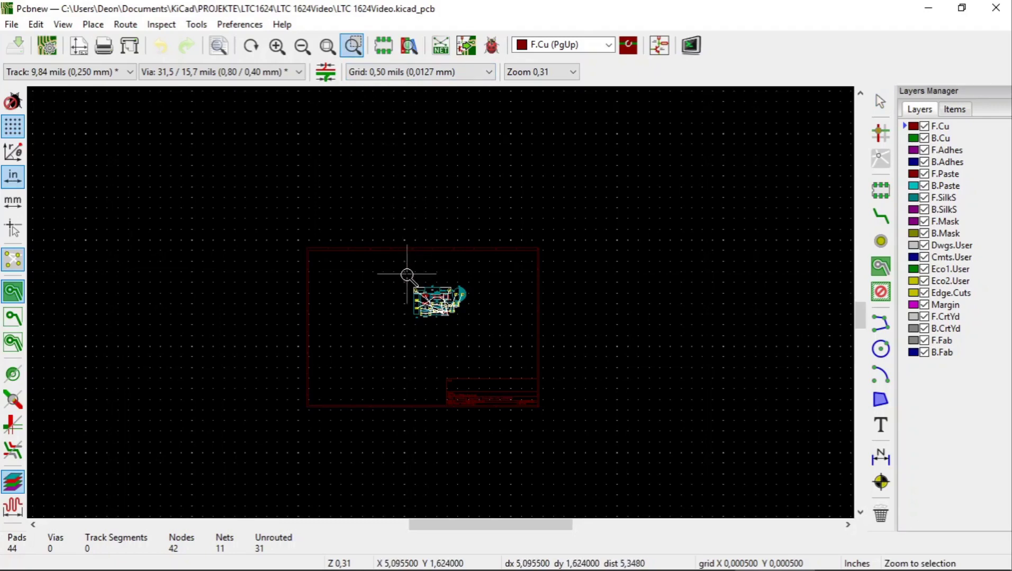
pyautogui.moveTo(406, 276); pyautogui.dragTo(461, 319)
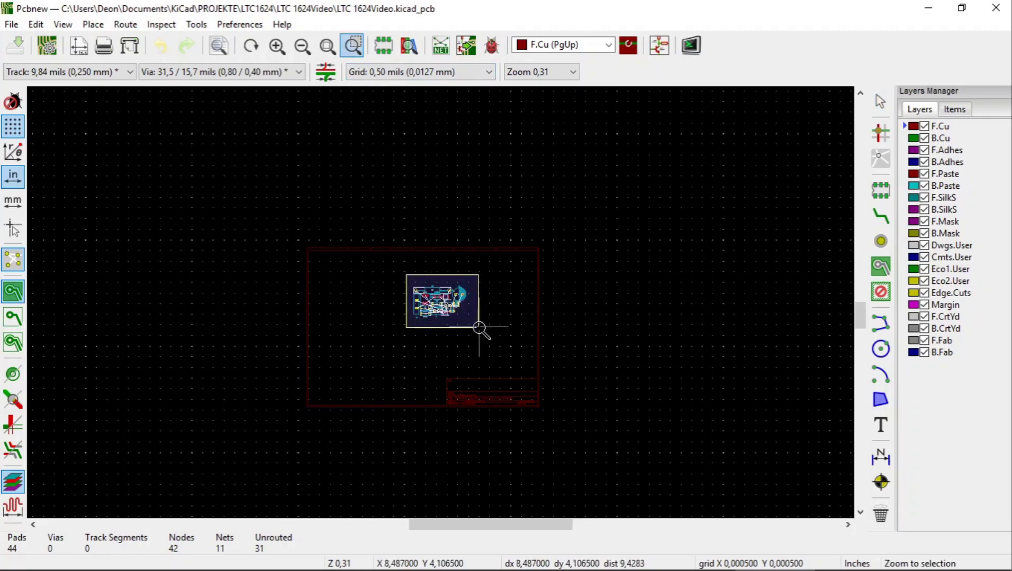
pyautogui.moveTo(406, 276); pyautogui.dragTo(480, 330)
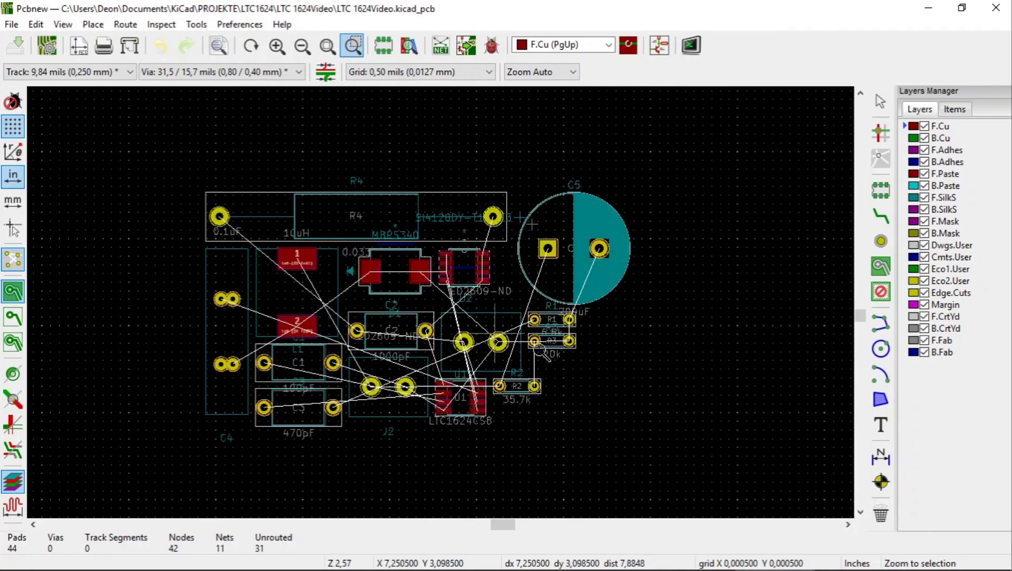